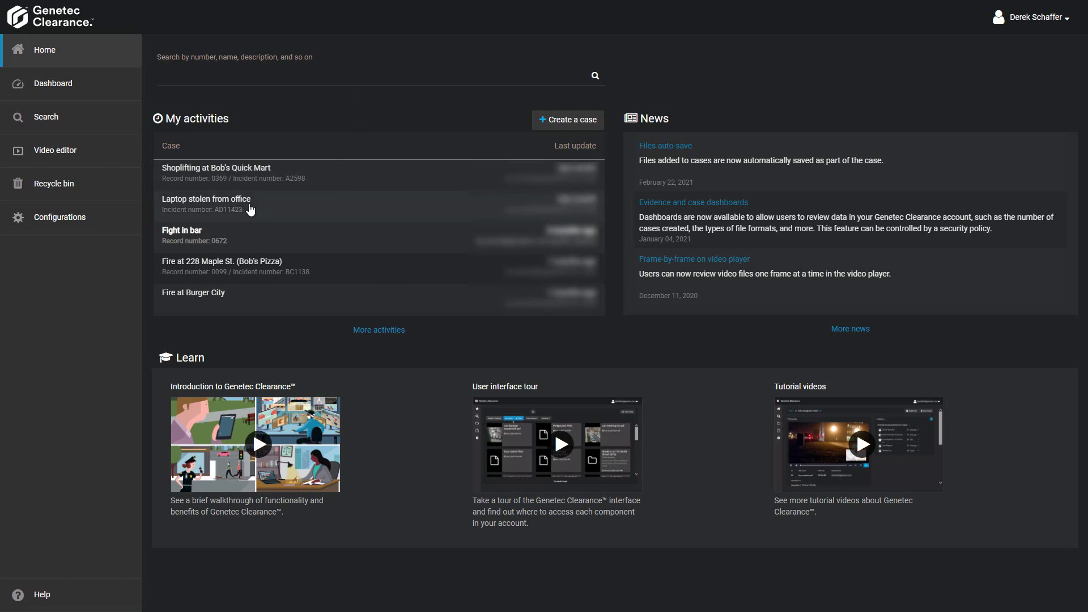
- Open the Users list under Configurations, showing 11 users
{"action": "left_click", "coordinate": [101, 224]}
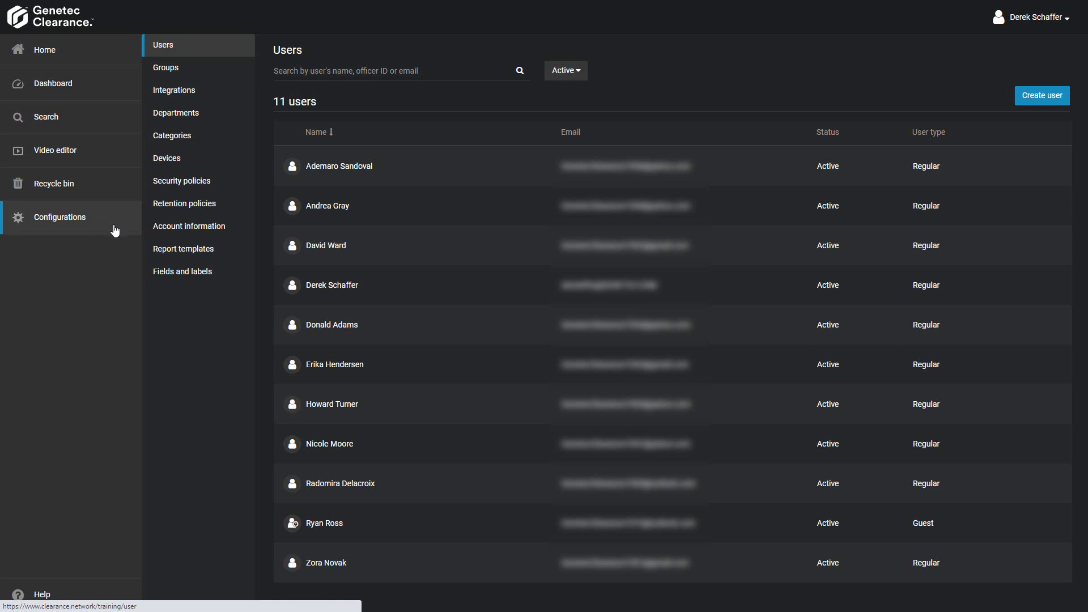
- Start a new user and enter their e-mail as username, plus first and last name
{"action": "left_click", "coordinate": [1054, 96]}
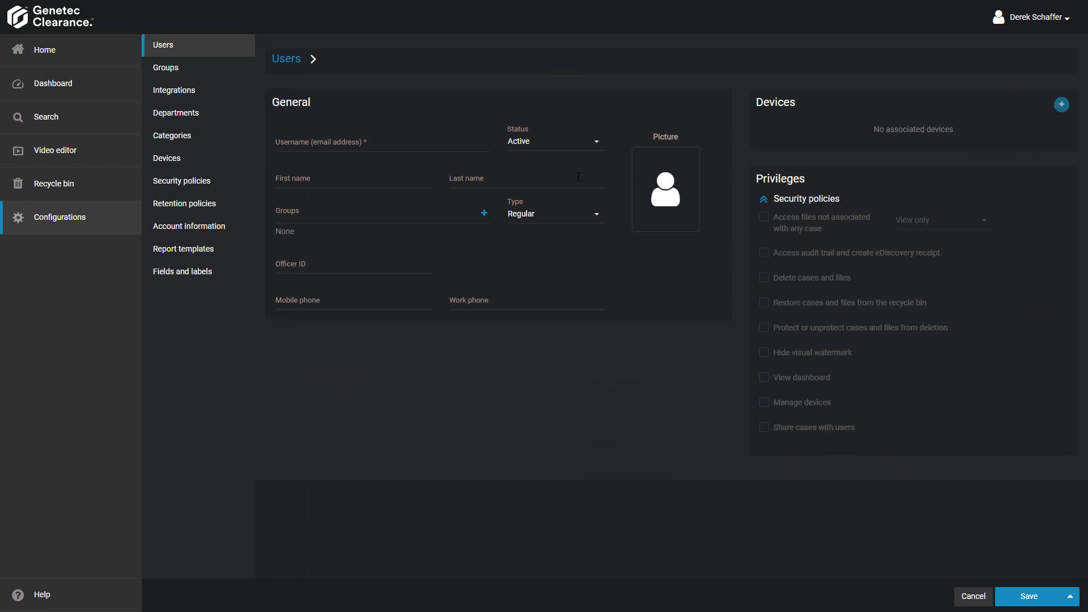
{"action": "left_click", "coordinate": [386, 145]}
{"action": "type", "text": "[blurred email address]"}
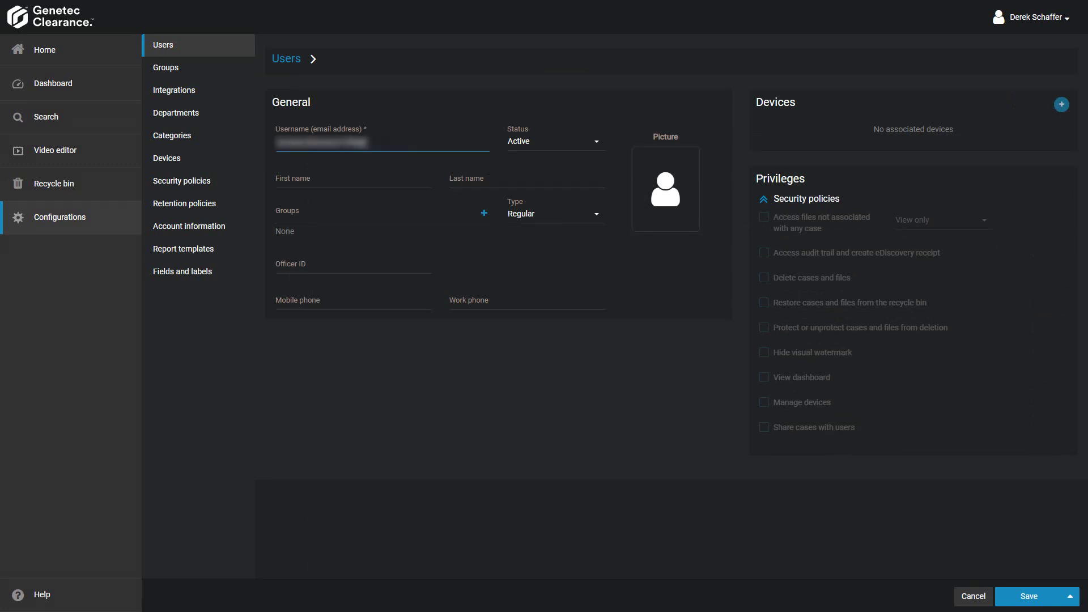
{"action": "type", "text": "com"}
{"action": "left_click", "coordinate": [401, 171]}
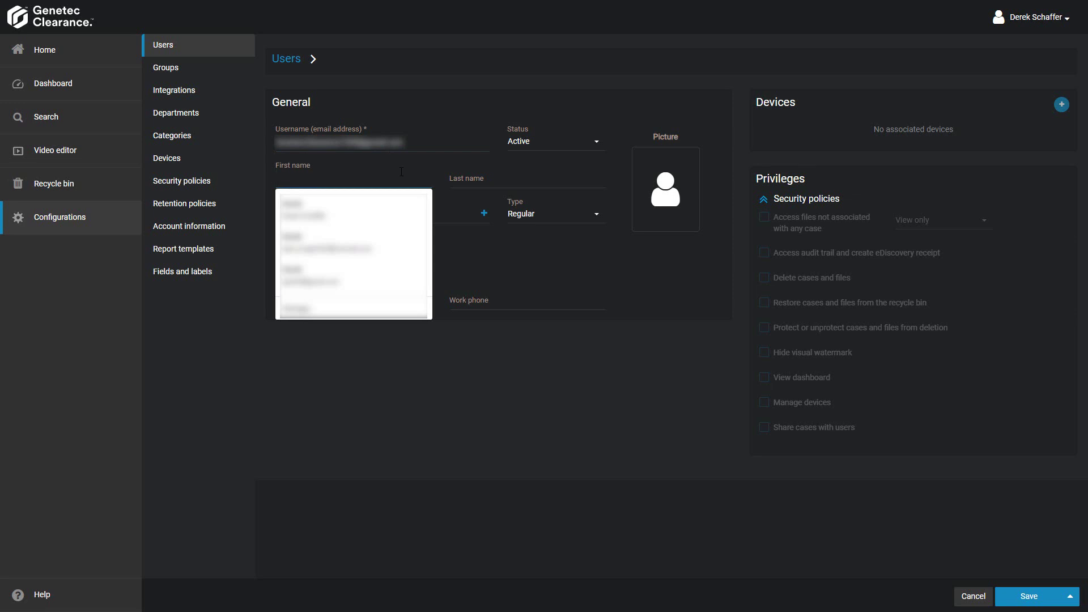
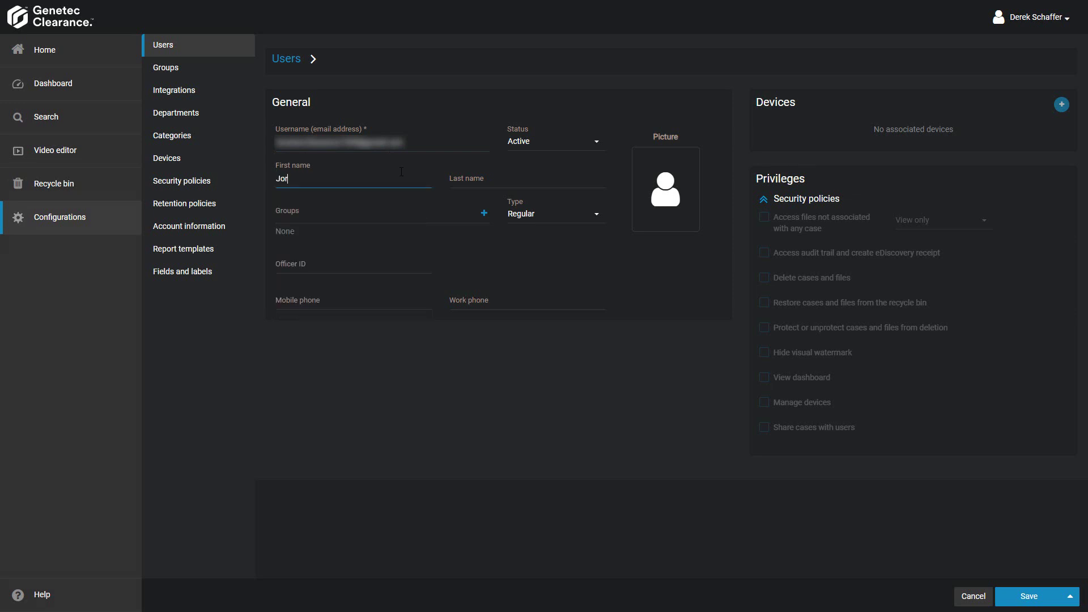
{"action": "left_click", "coordinate": [530, 177]}
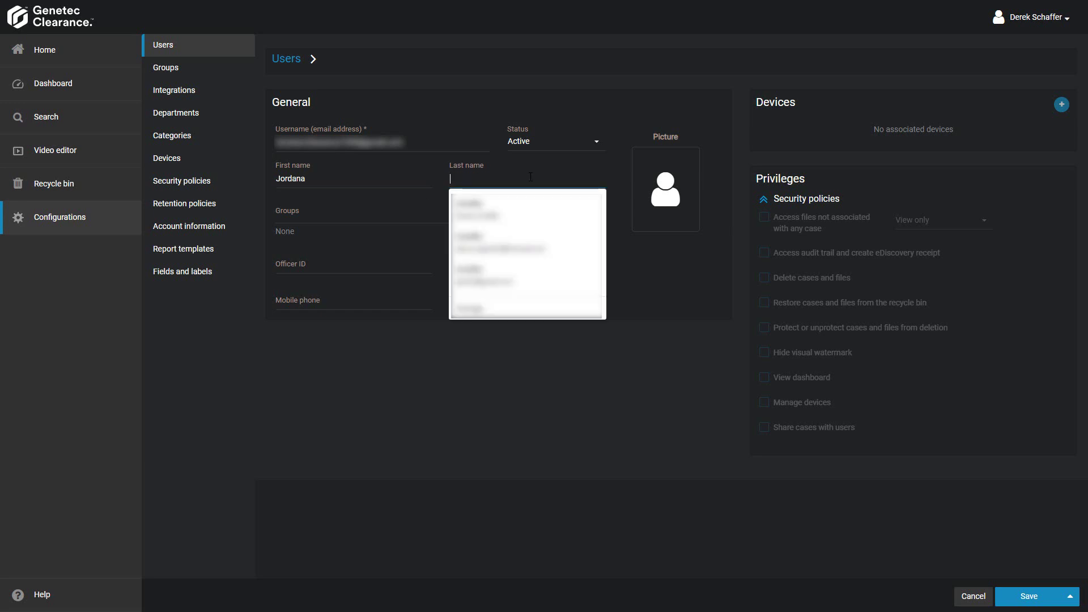
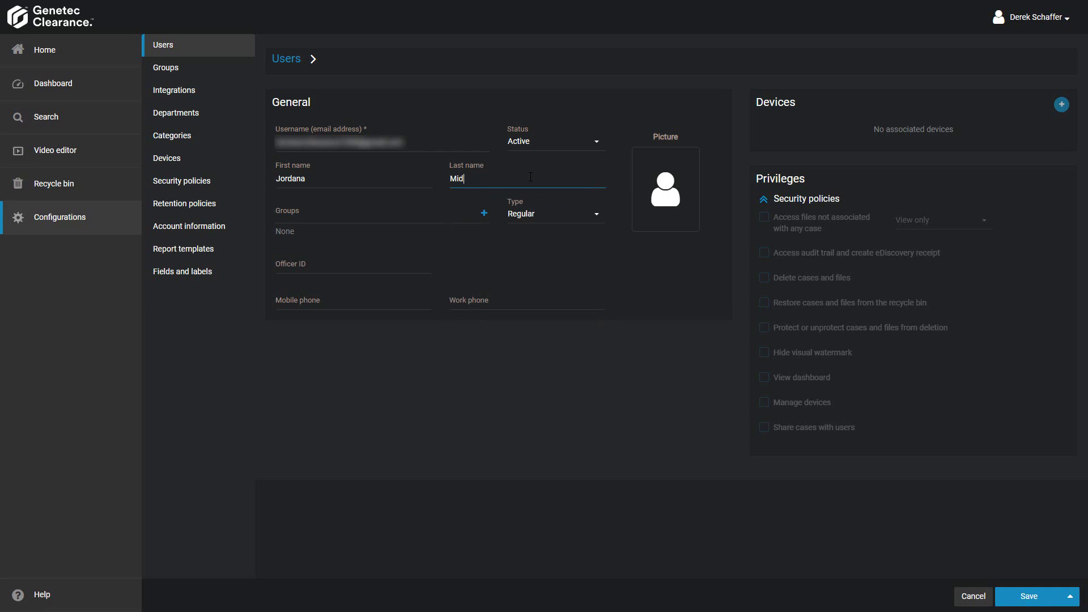
- Add Public Relations, First Responders and Evidence Management groups, then remove Evidence Management
{"action": "left_click", "coordinate": [484, 215]}
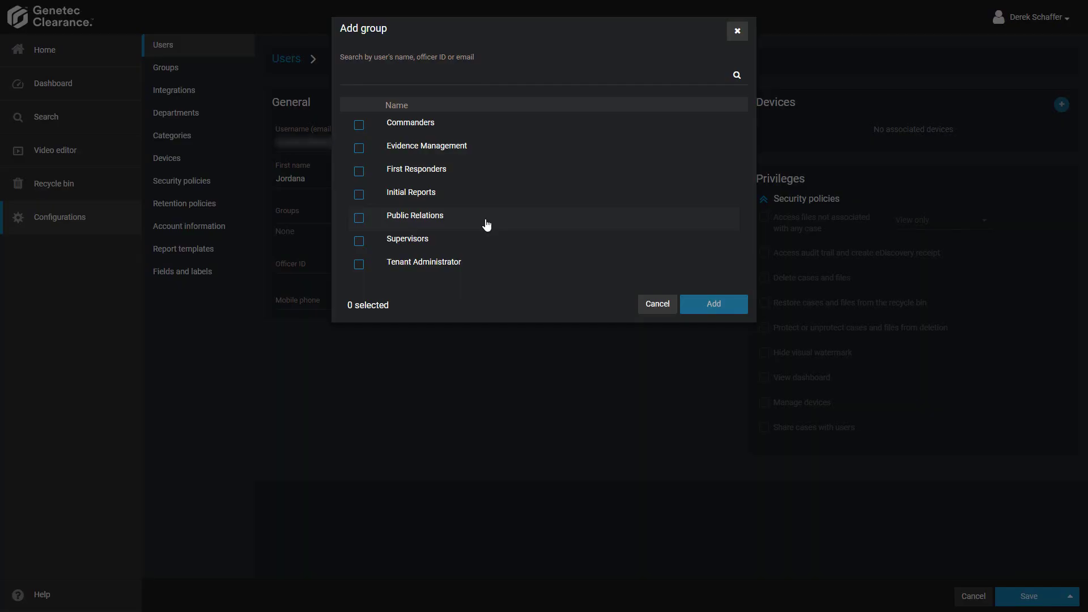
{"action": "left_click", "coordinate": [364, 220]}
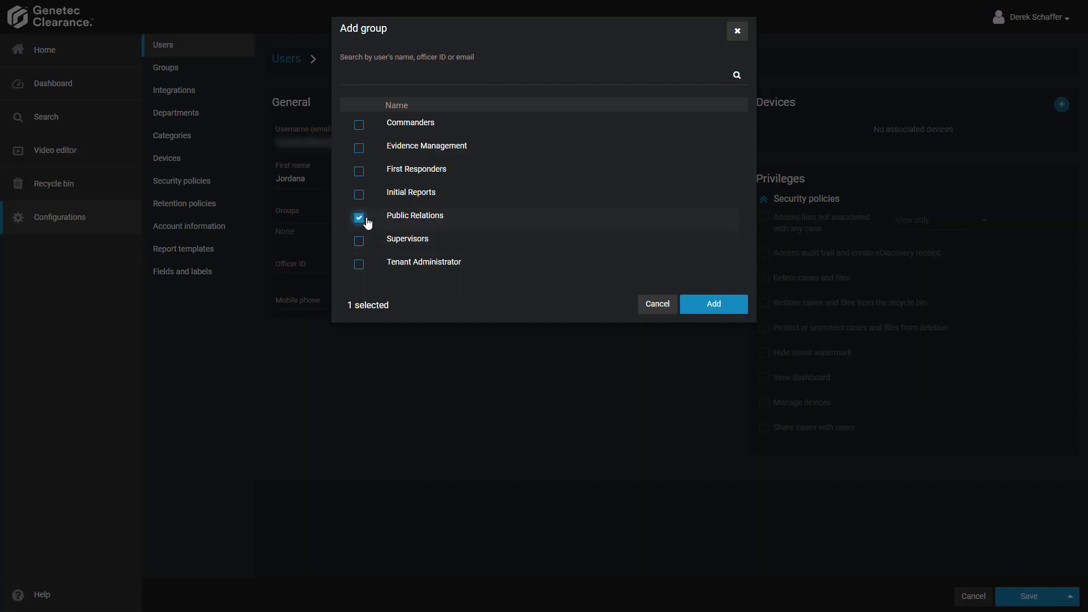
{"action": "left_click", "coordinate": [359, 173]}
{"action": "left_click", "coordinate": [359, 149]}
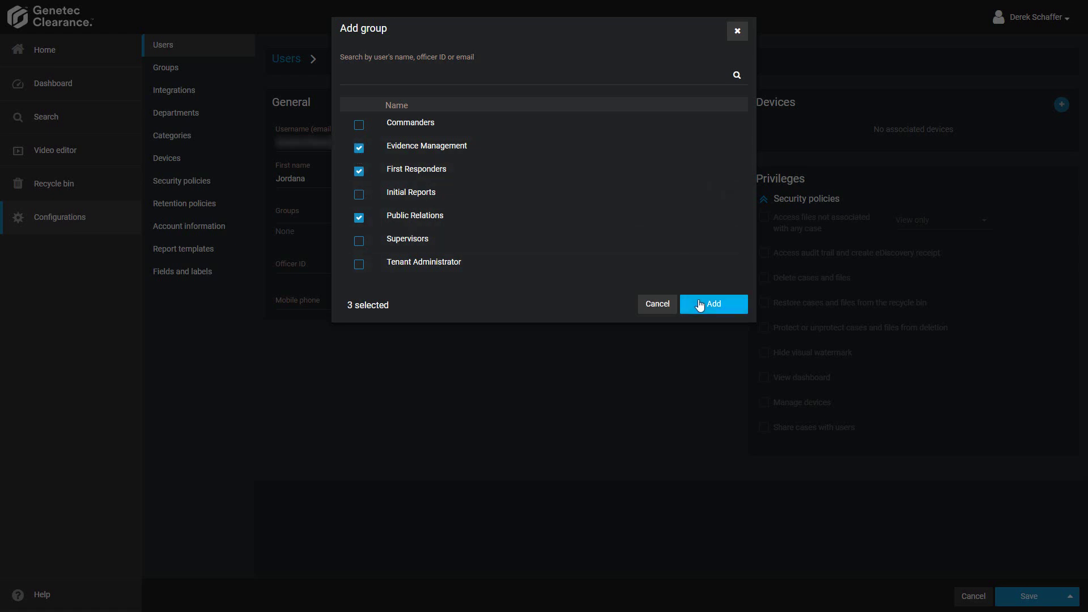
{"action": "left_click", "coordinate": [700, 306]}
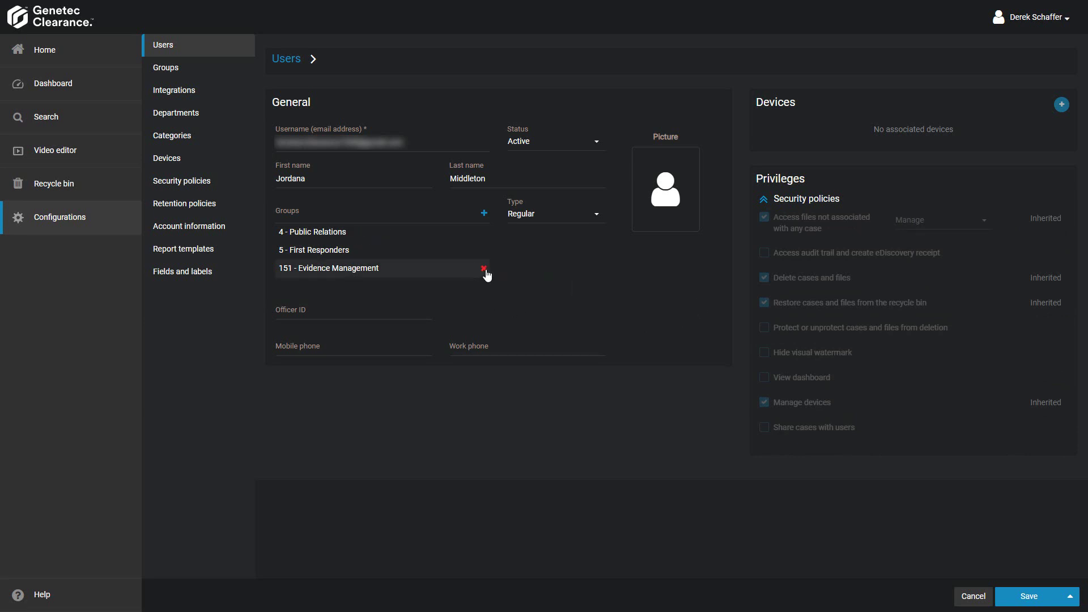
{"action": "left_click", "coordinate": [484, 268]}
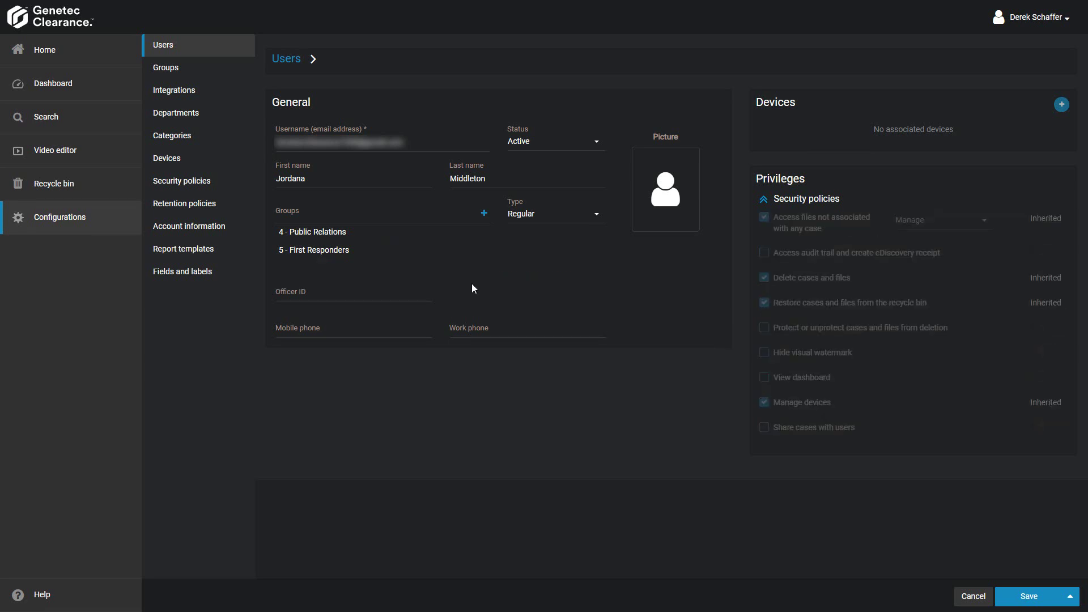
- Fill in the user's Officer ID and mobile phone number
{"action": "left_click", "coordinate": [376, 297]}
{"action": "left_click", "coordinate": [324, 295]}
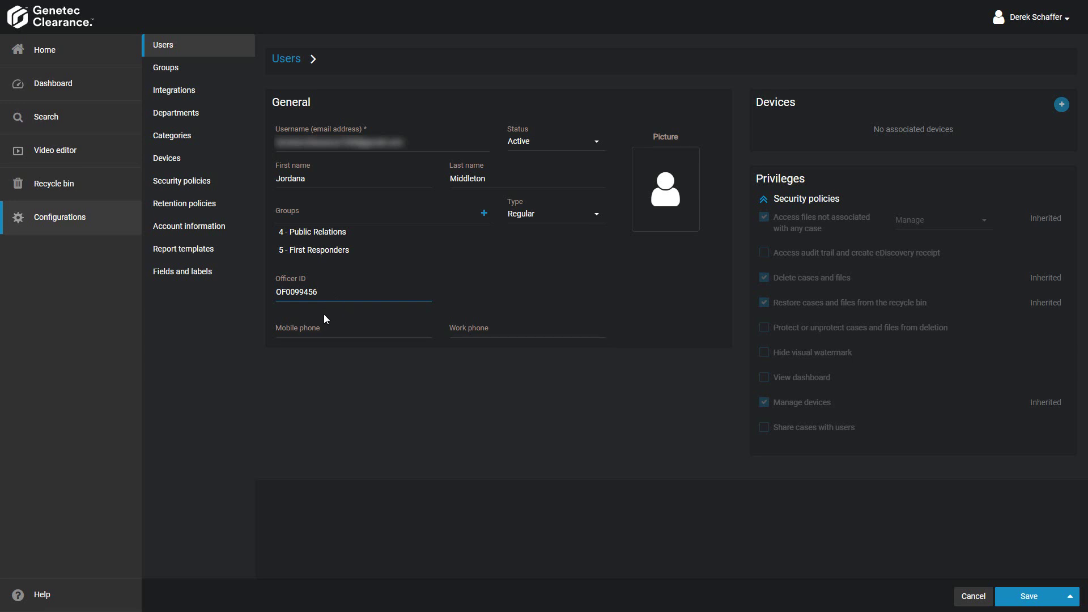
{"action": "left_click", "coordinate": [310, 327]}
{"action": "type", "text": "555-123-0456"}
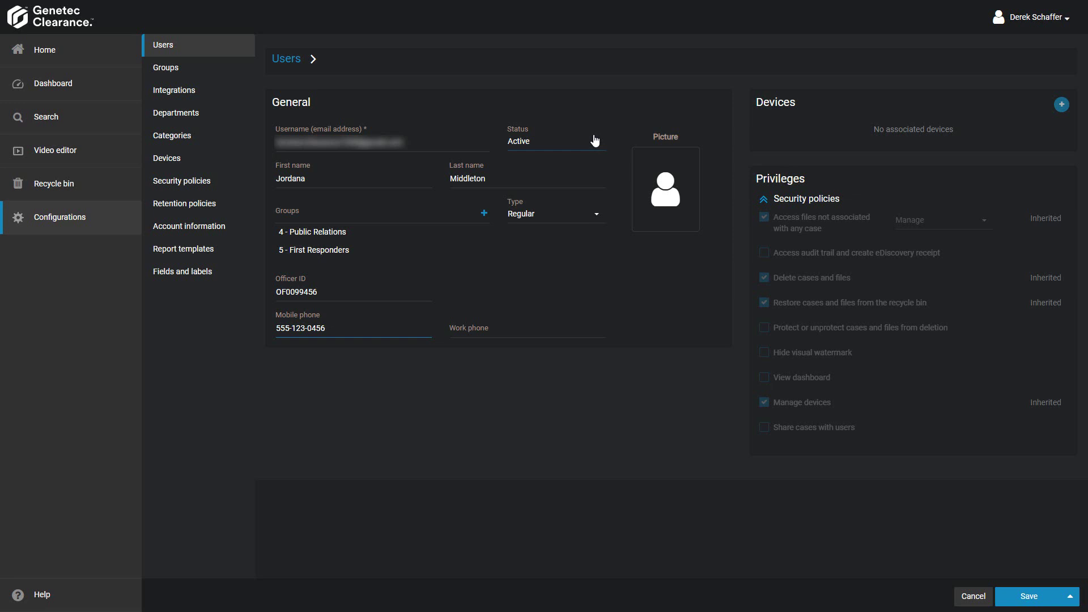
- Keep the account status as Active and the user type as Regular
{"action": "left_click", "coordinate": [594, 140]}
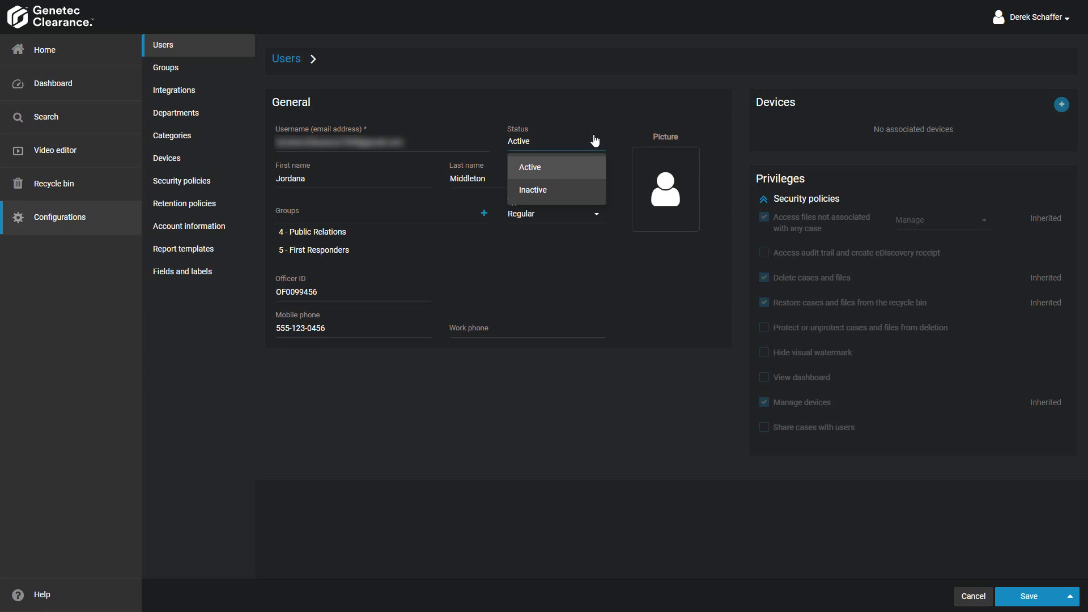
{"action": "left_click", "coordinate": [595, 140]}
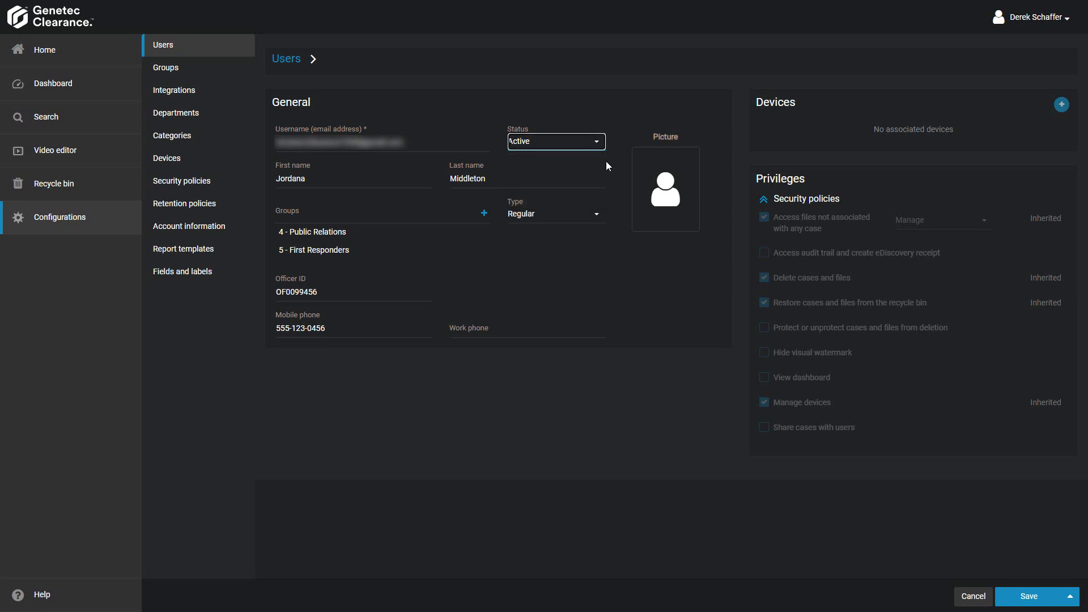
{"action": "left_click", "coordinate": [581, 217]}
{"action": "left_click", "coordinate": [580, 218]}
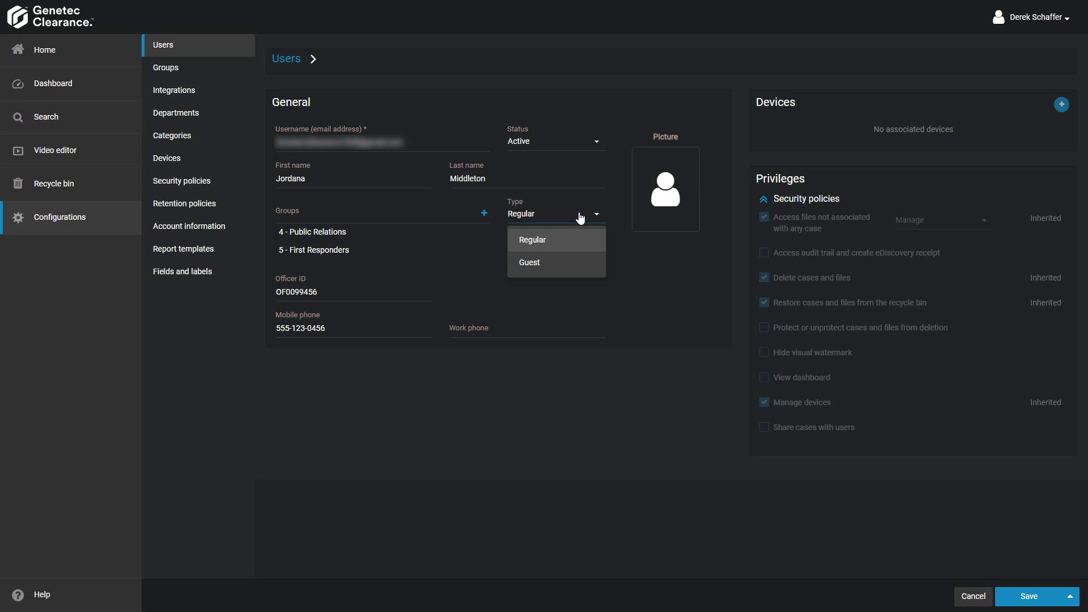
{"action": "left_click", "coordinate": [580, 218]}
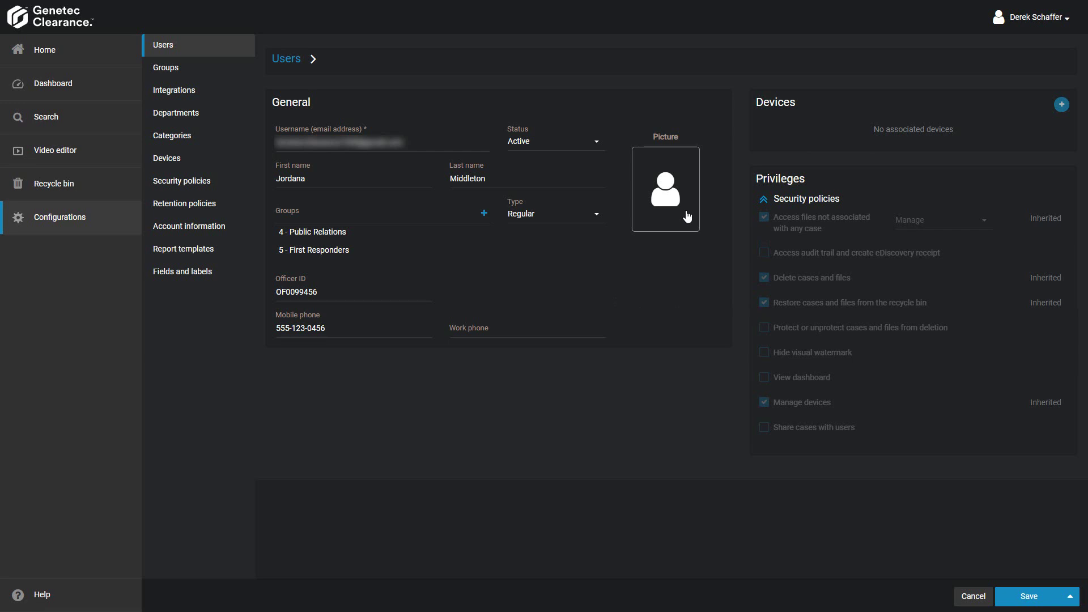
- Set the user's picture to the headscarf portrait from the Imaginary People folder
{"action": "left_click", "coordinate": [688, 217]}
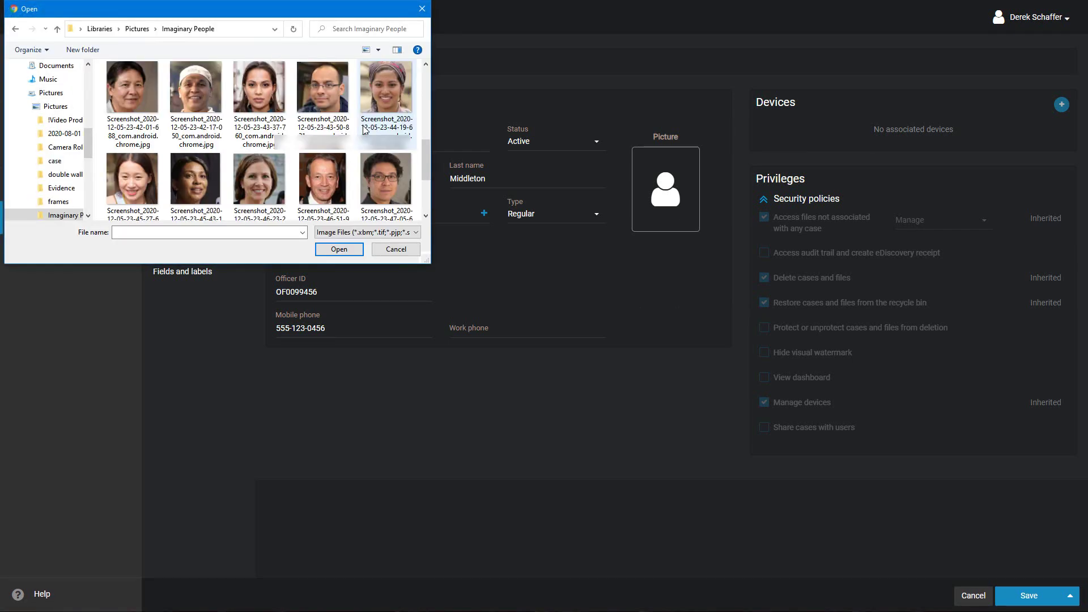
{"action": "left_click", "coordinate": [395, 95]}
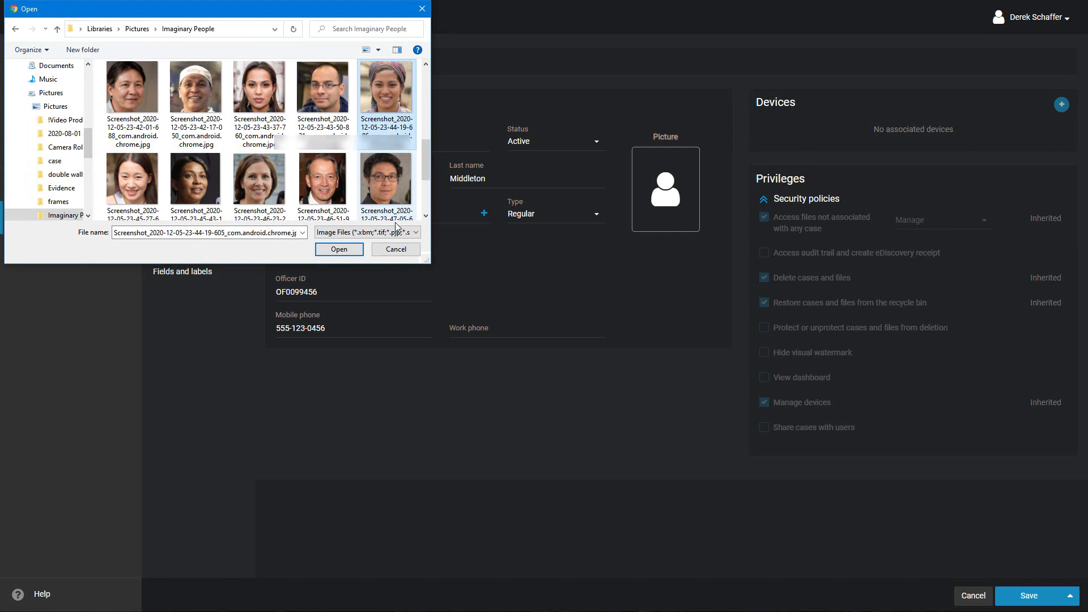
{"action": "left_click", "coordinate": [340, 250]}
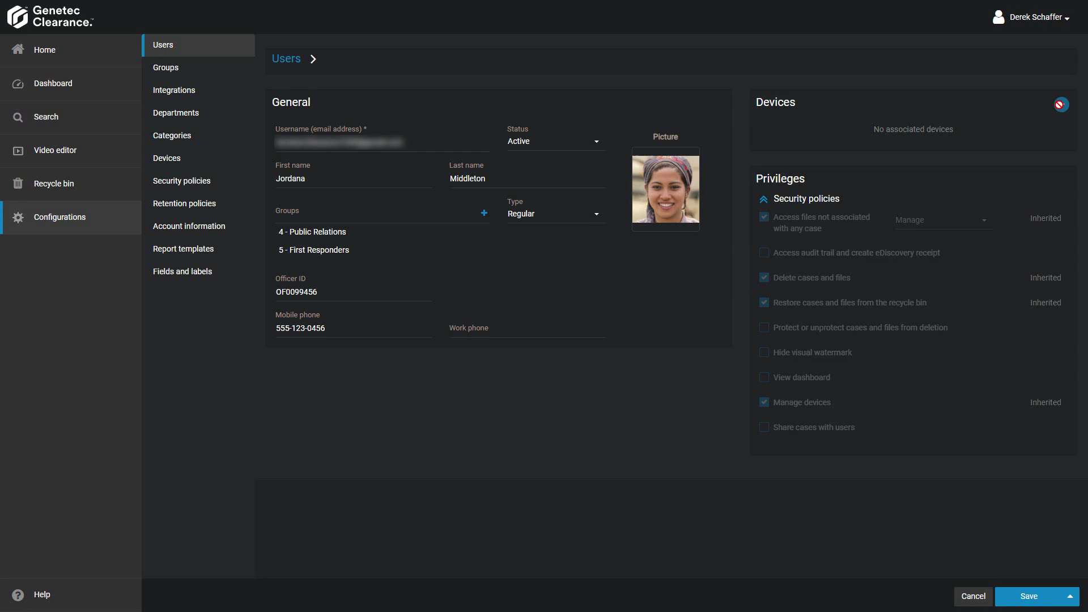
- Save the user, permit the Hide visual watermark privilege, and save again
{"action": "left_click", "coordinate": [1026, 597]}
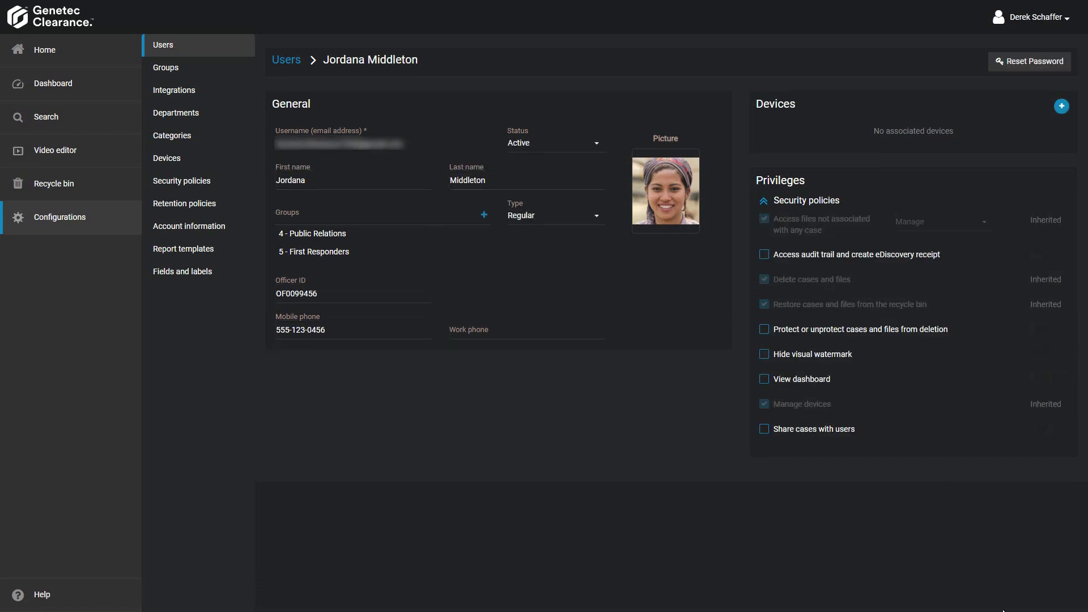
{"action": "left_click", "coordinate": [775, 359]}
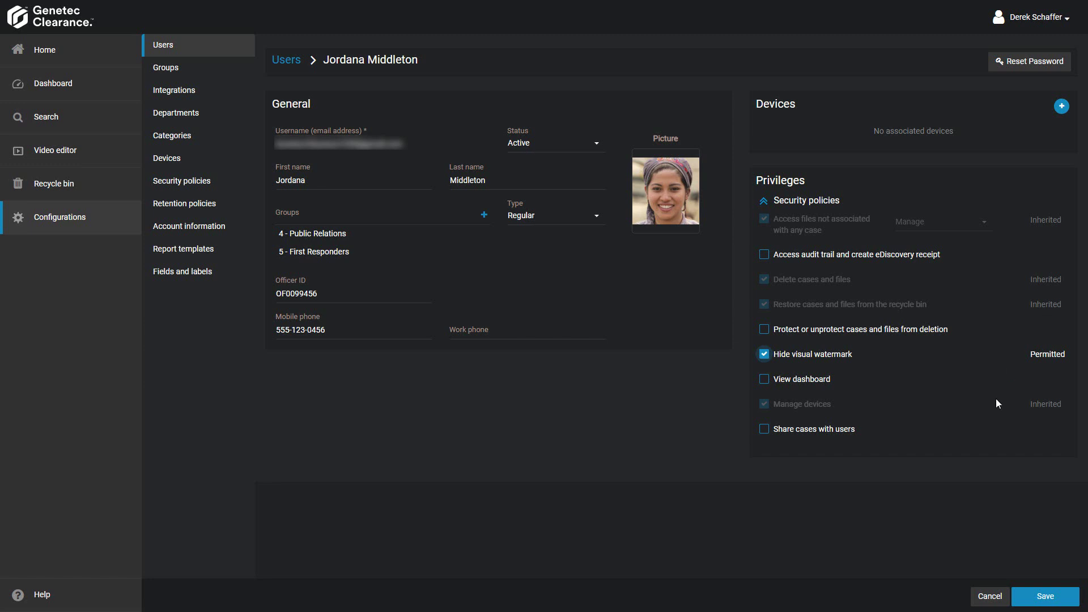
{"action": "left_click", "coordinate": [1044, 592]}
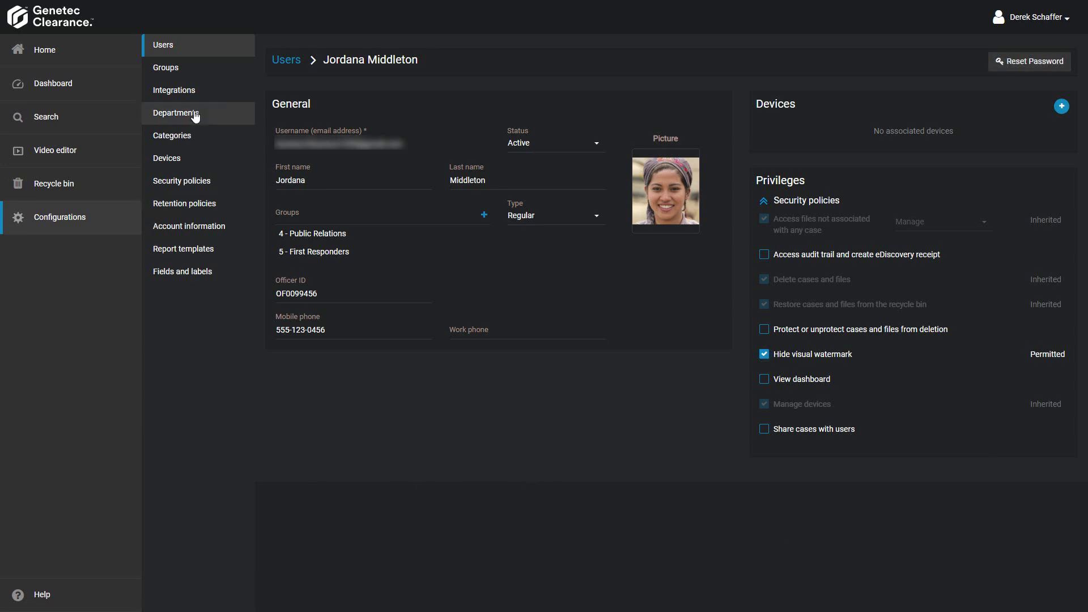
- Search the Users list for 'mid', leaving the Active status filter unchanged
{"action": "left_click", "coordinate": [200, 46]}
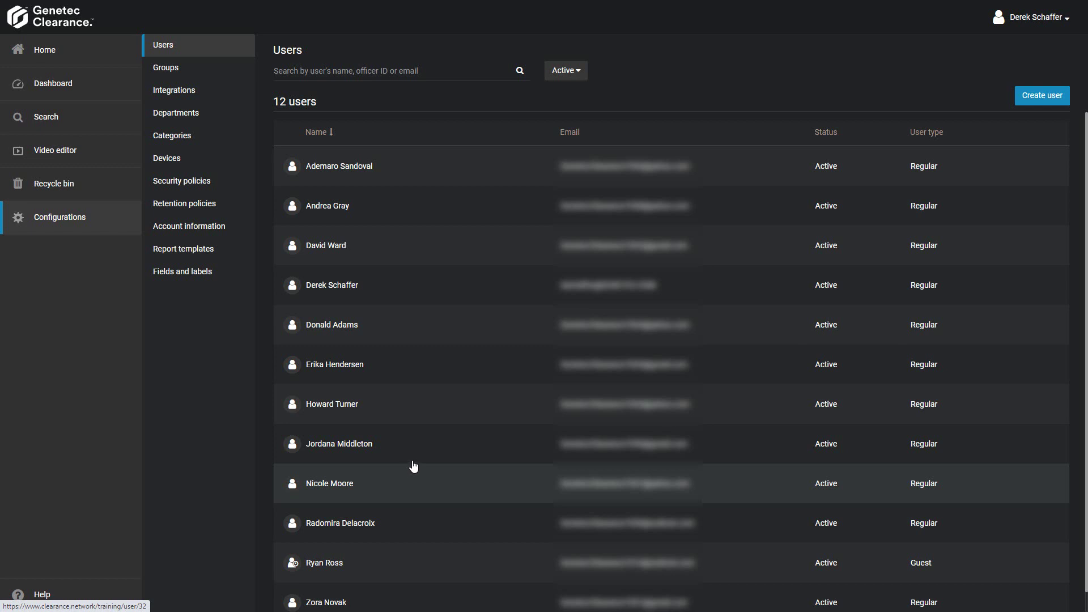
{"action": "left_click", "coordinate": [445, 76]}
{"action": "type", "text": "mid"}
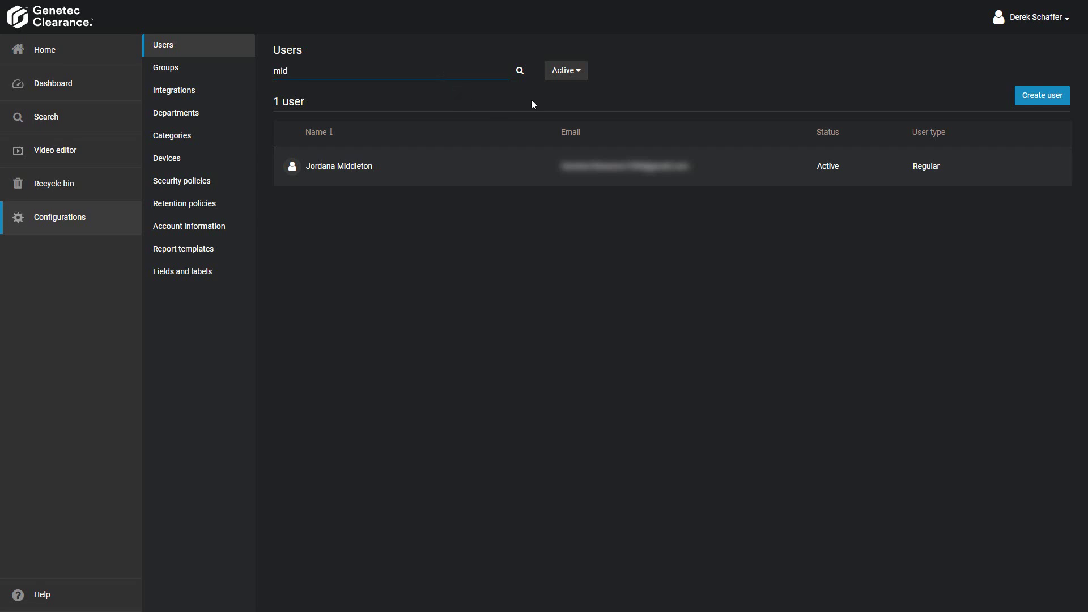
{"action": "left_click", "coordinate": [583, 71]}
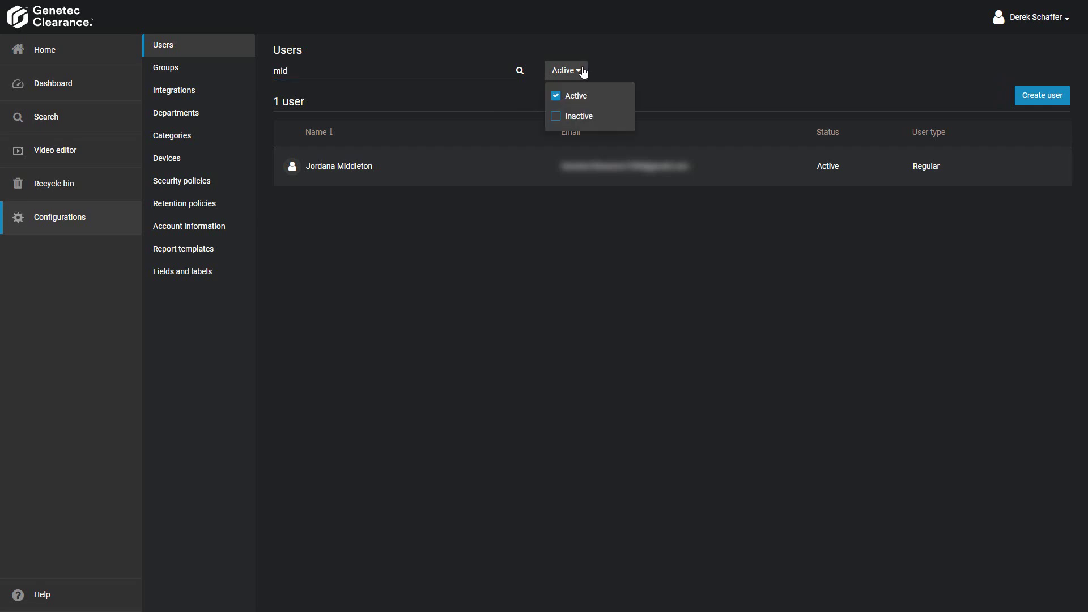
{"action": "left_click", "coordinate": [584, 73]}
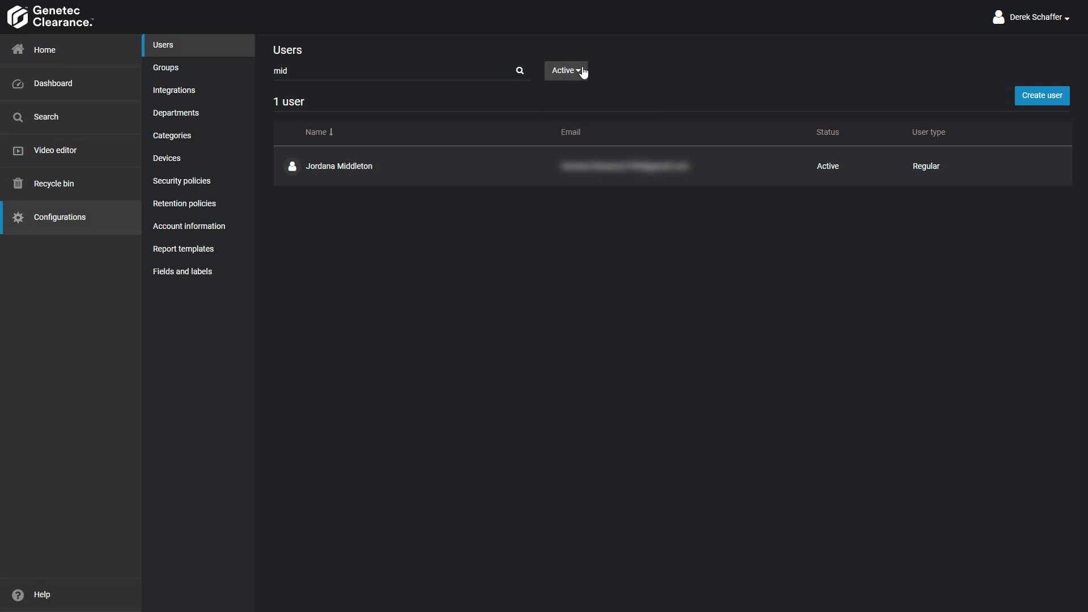
- Open the found user, append 'A' to the Officer ID, and save
{"action": "left_click", "coordinate": [438, 166]}
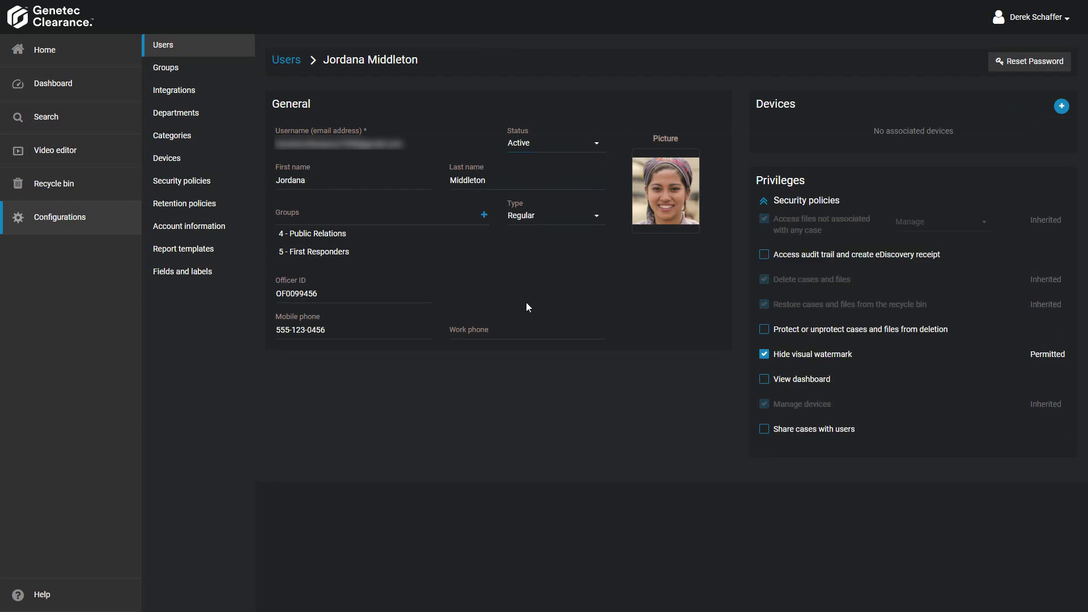
{"action": "left_click", "coordinate": [348, 300]}
{"action": "type", "text": "A"}
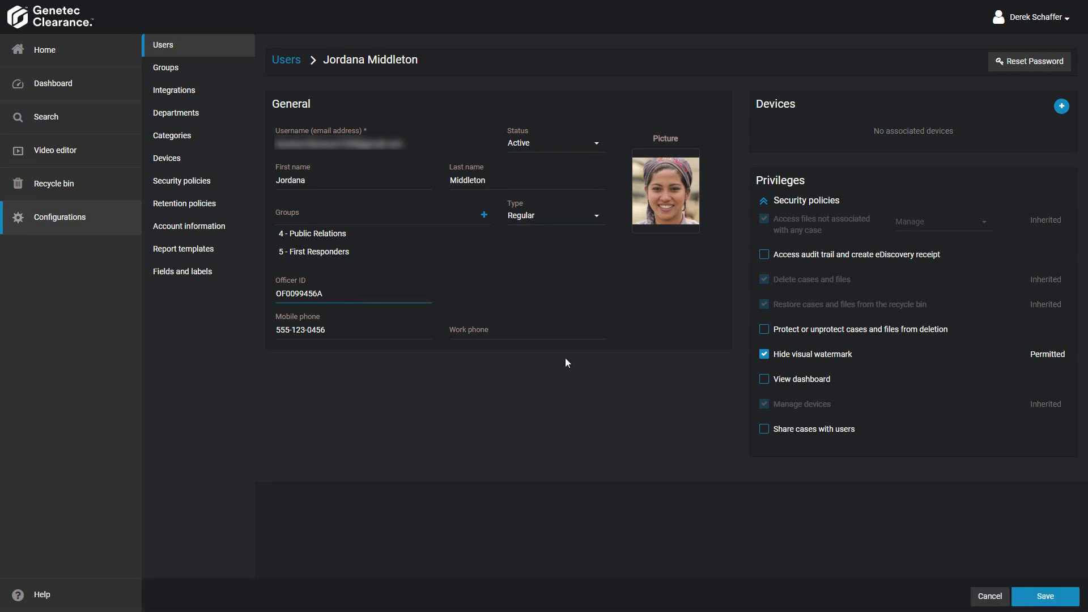
{"action": "left_click", "coordinate": [1045, 596]}
{"action": "left_click", "coordinate": [1044, 597]}
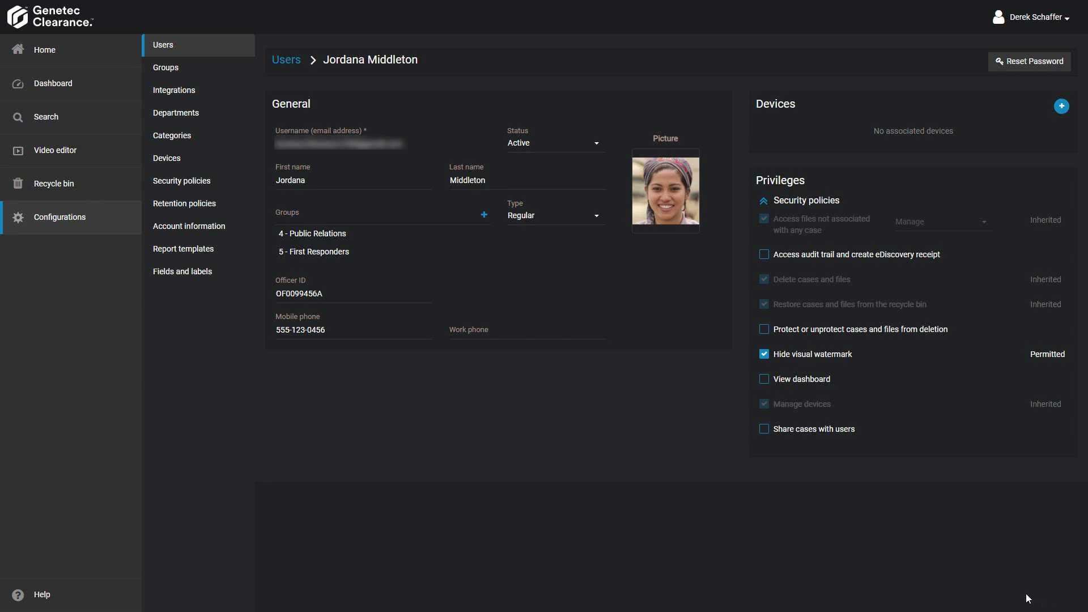
- Send the user a password reset email
{"action": "left_click", "coordinate": [1015, 70]}
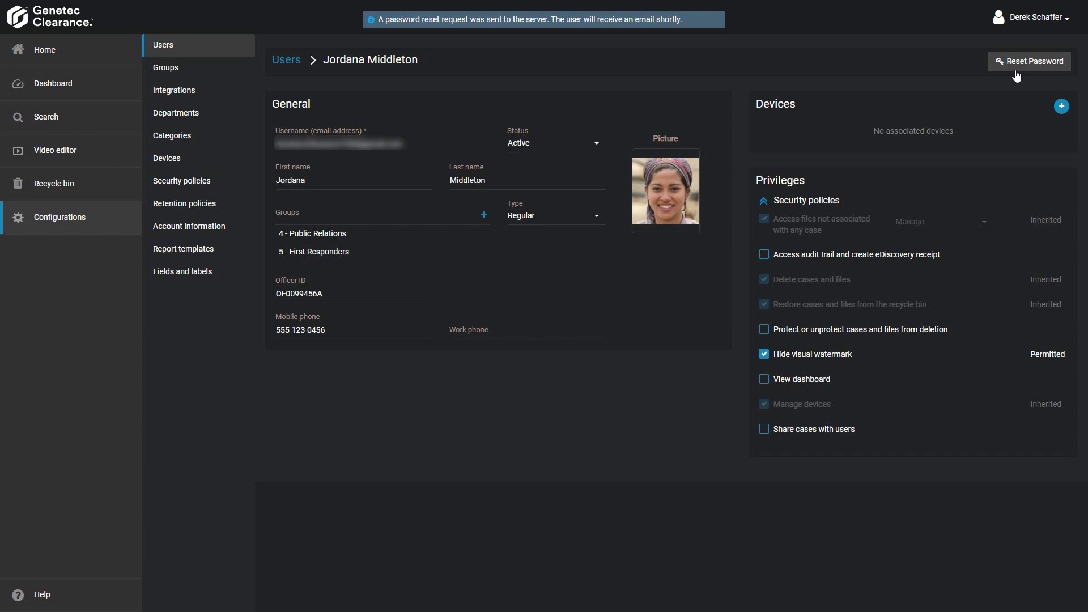